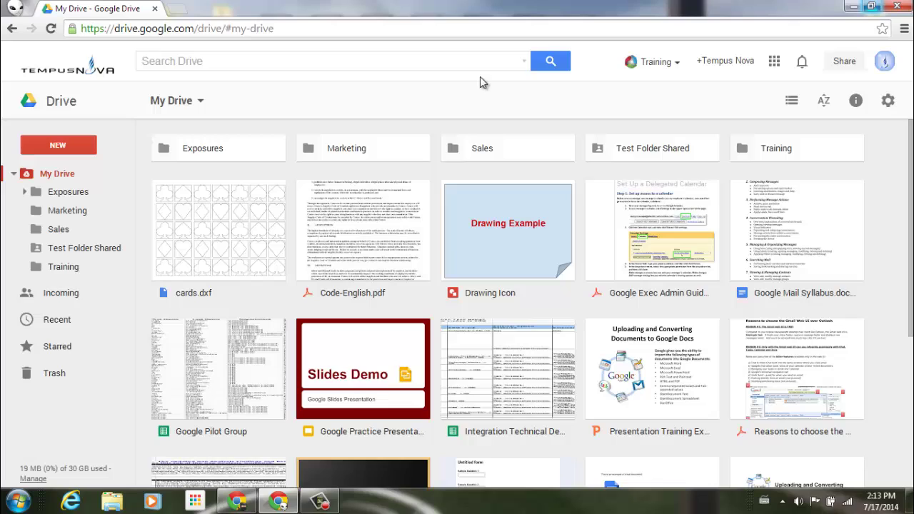
Preview My Drive in list view, return to grid view, and look over its creation and upload options.
{"action": "left_click", "coordinate": [793, 101]}
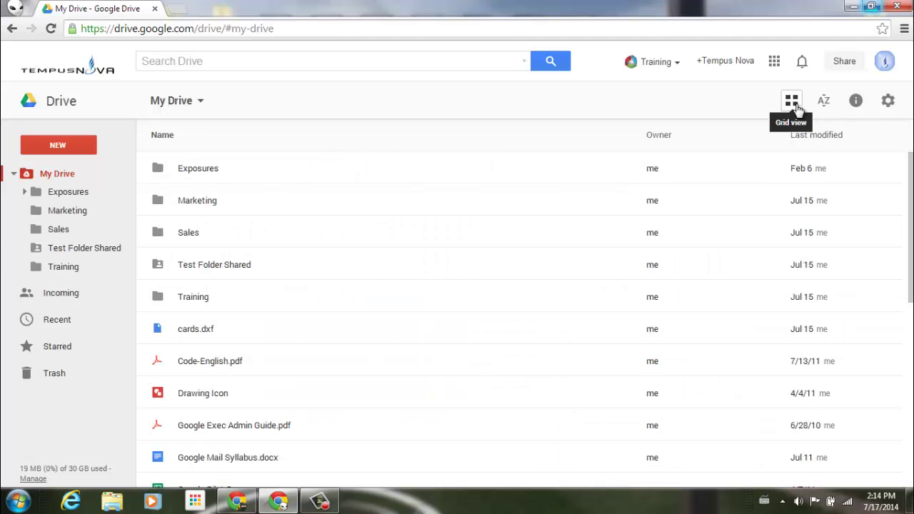
{"action": "left_click", "coordinate": [796, 107]}
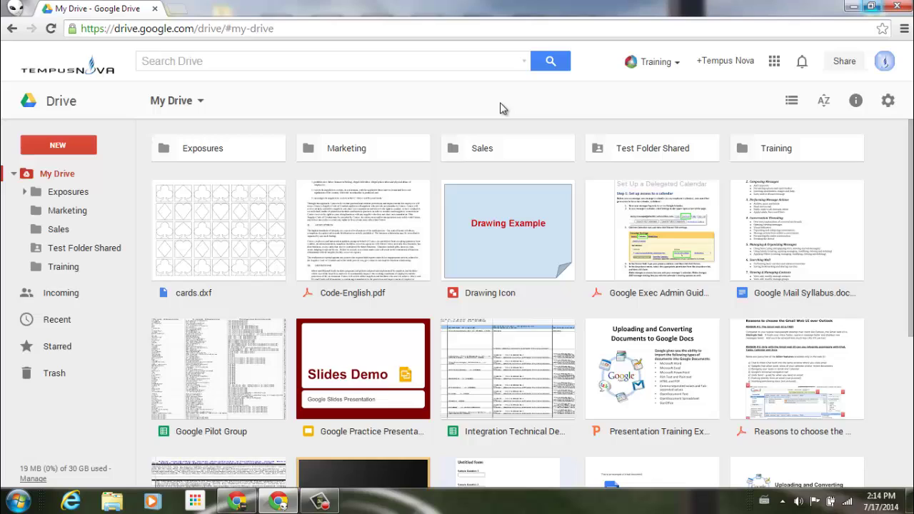
{"action": "left_click", "coordinate": [203, 108]}
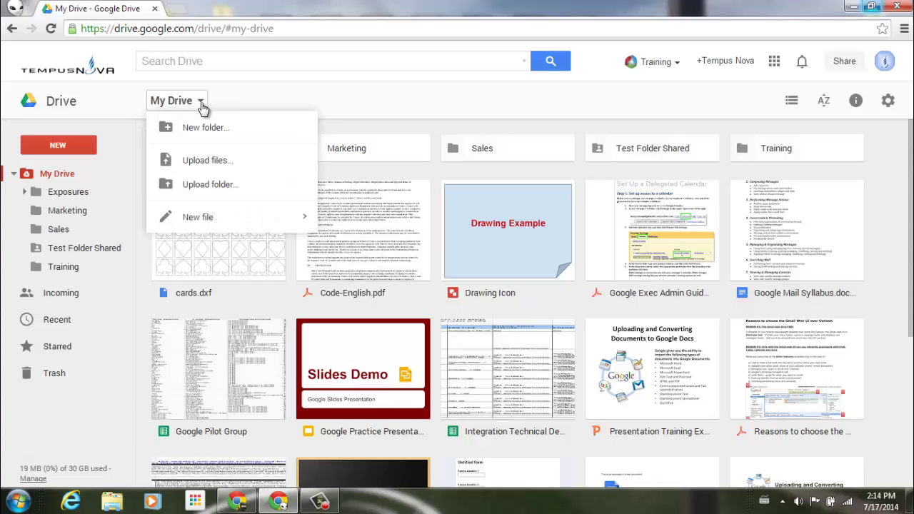
{"action": "left_click", "coordinate": [257, 105]}
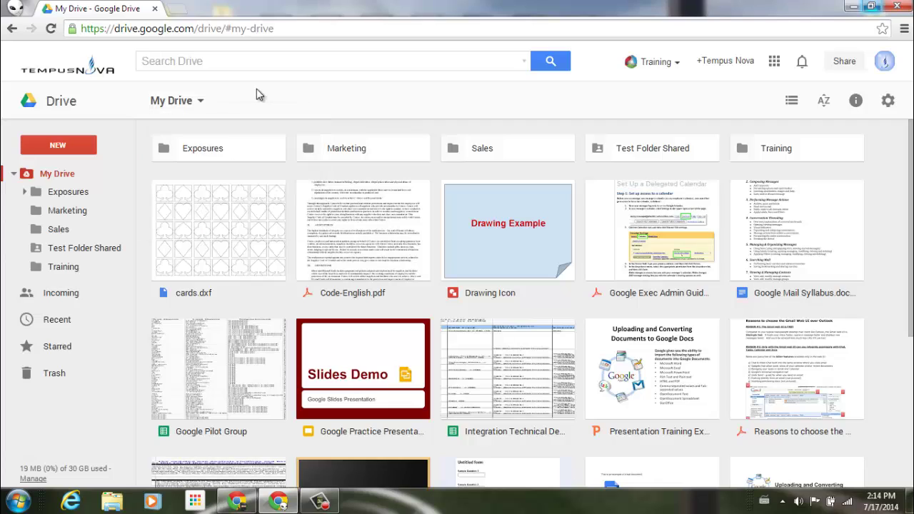
Create a new folder named "Test Folder" in My Drive.
{"action": "left_click", "coordinate": [75, 146]}
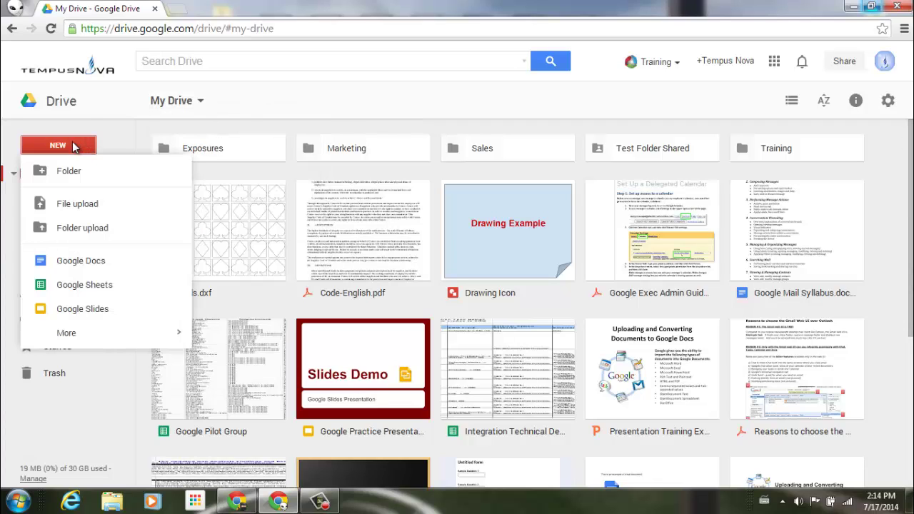
{"action": "left_click", "coordinate": [102, 172]}
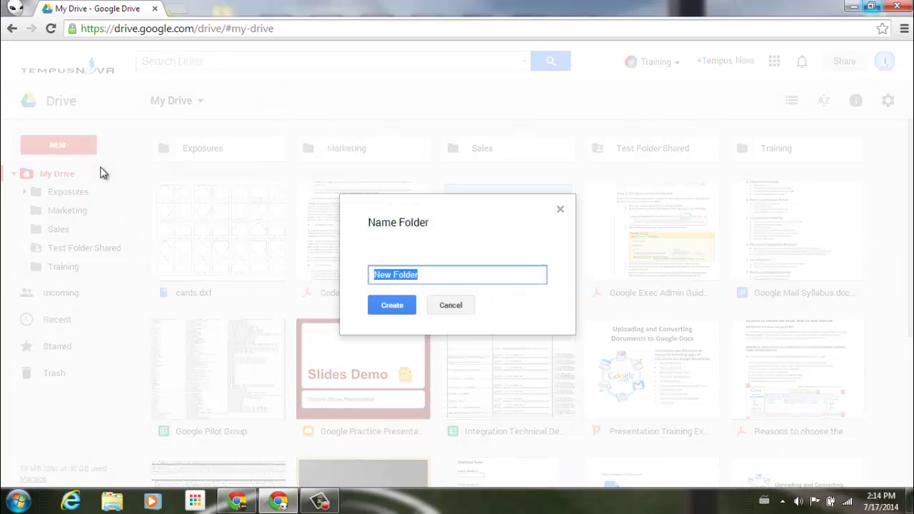
{"action": "type", "text": "Test"}
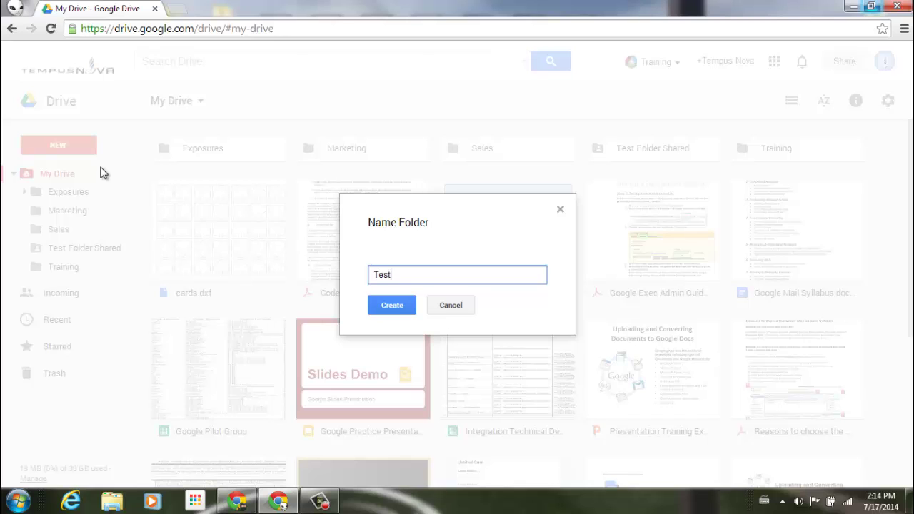
{"action": "type", "text": " Folder"}
{"action": "left_click", "coordinate": [402, 309]}
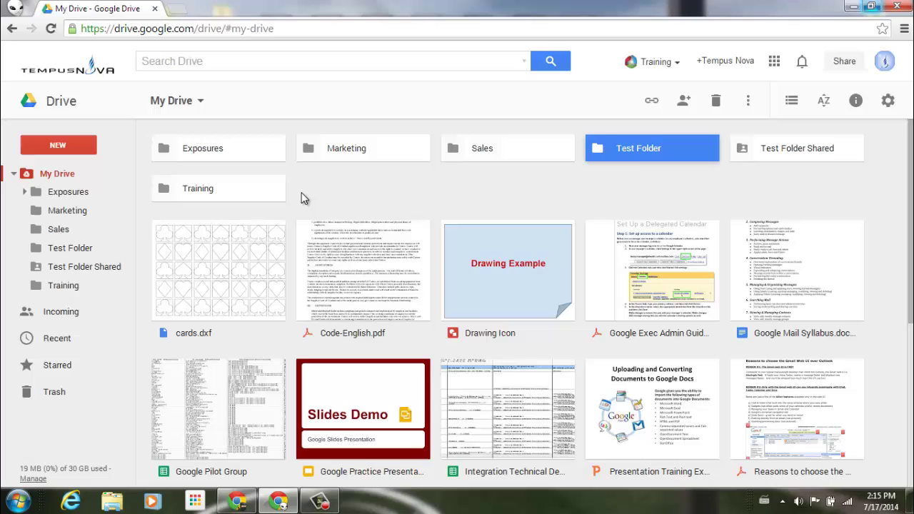
Create a subfolder named "Test2" inside Test Folder and expand Test Folder in the folder tree.
{"action": "right_click", "coordinate": [675, 153]}
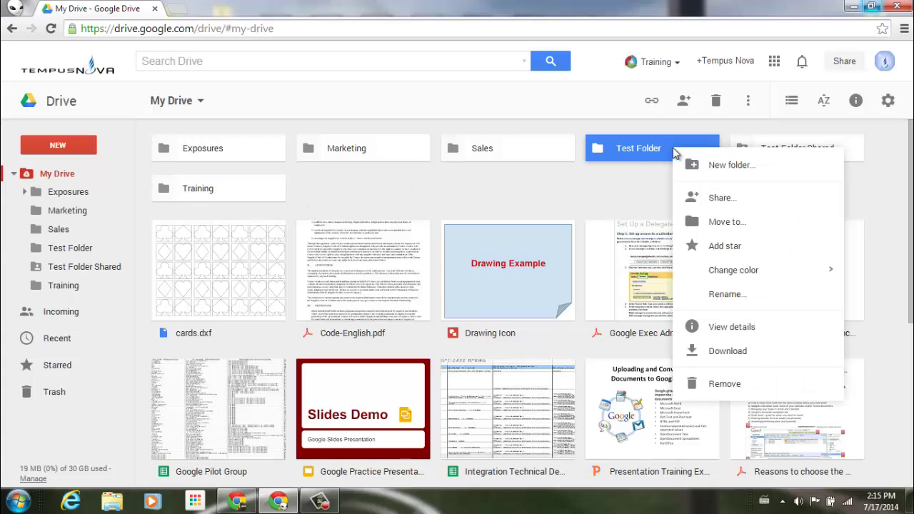
{"action": "left_click", "coordinate": [750, 168]}
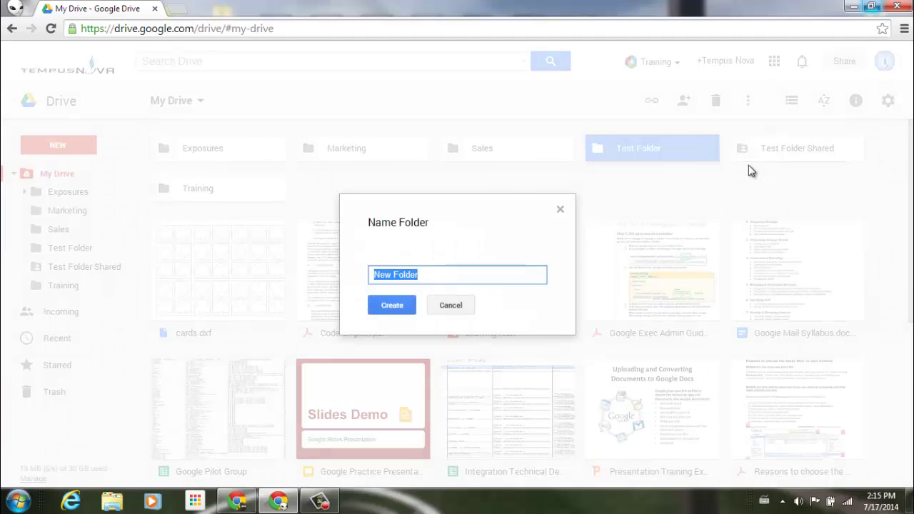
{"action": "type", "text": "Test2"}
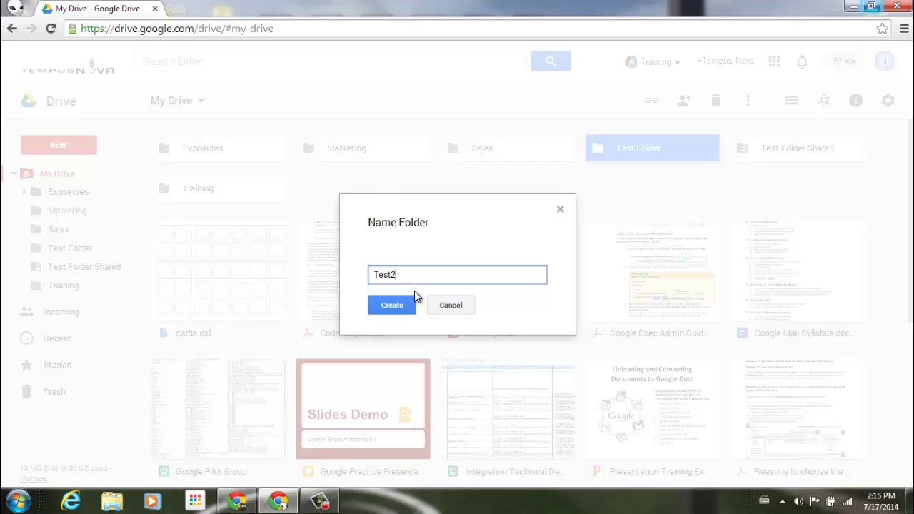
{"action": "left_click", "coordinate": [393, 307]}
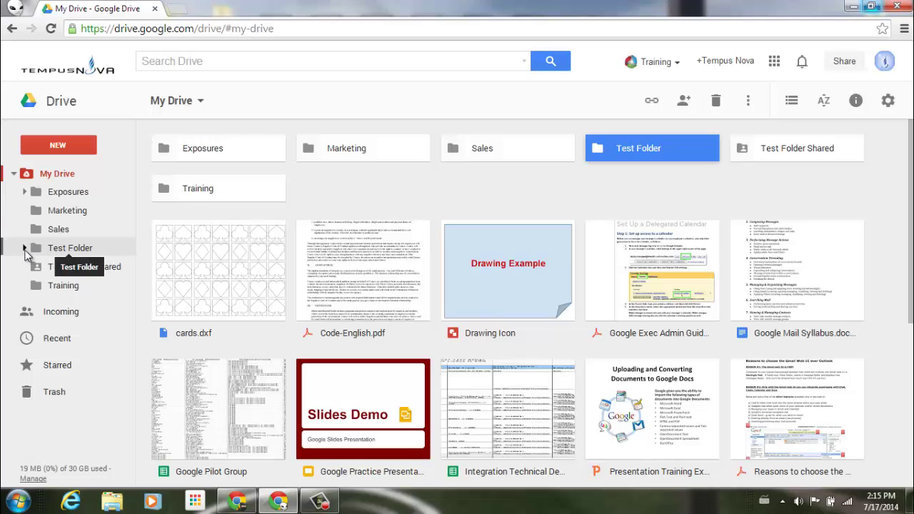
{"action": "left_click", "coordinate": [25, 249]}
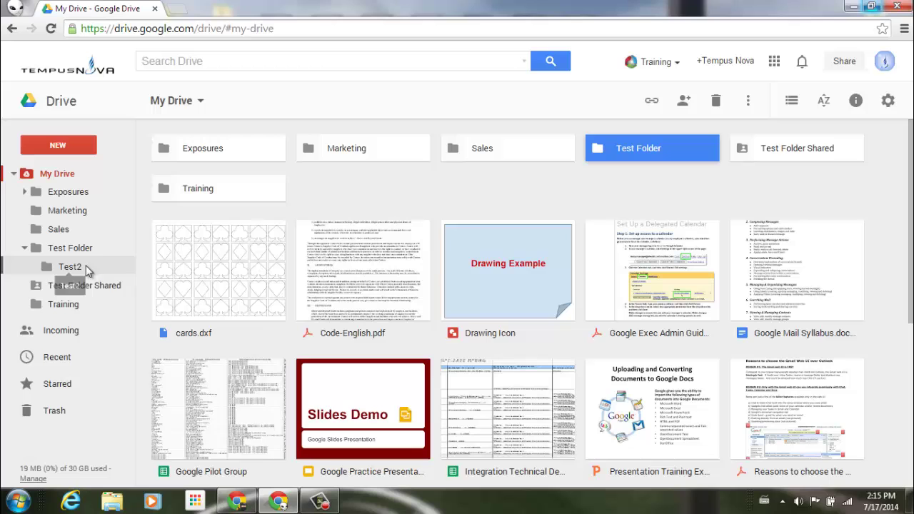
Create a subfolder named "Test 3" inside Test2 and expand Test2 in the folder tree.
{"action": "right_click", "coordinate": [84, 266]}
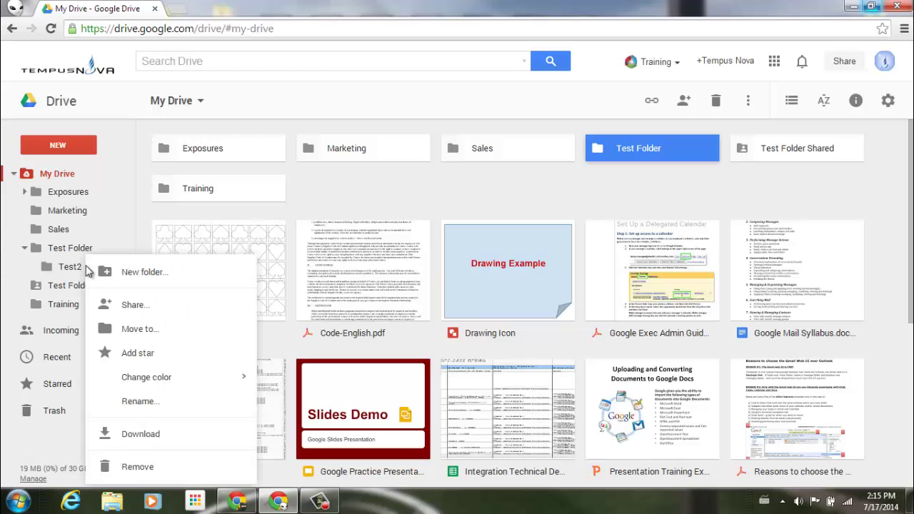
{"action": "left_click", "coordinate": [166, 281]}
{"action": "type", "text": "Test 3"}
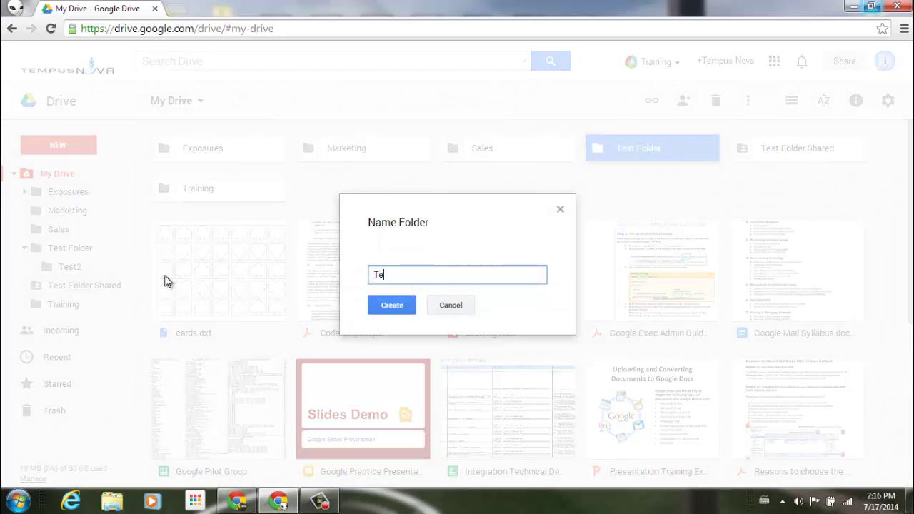
{"action": "left_click", "coordinate": [373, 306]}
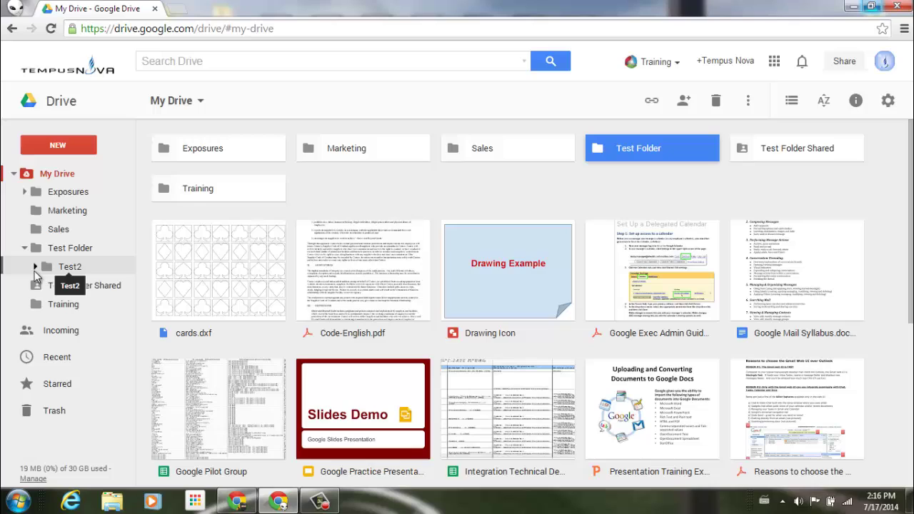
{"action": "left_click", "coordinate": [35, 269]}
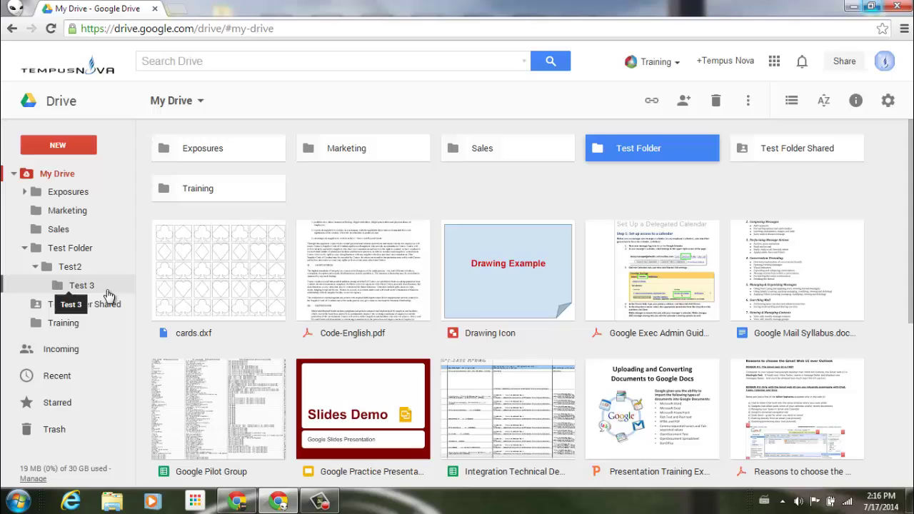
Change the color of Test Folder to dark green and clear the folder selection.
{"action": "right_click", "coordinate": [114, 250]}
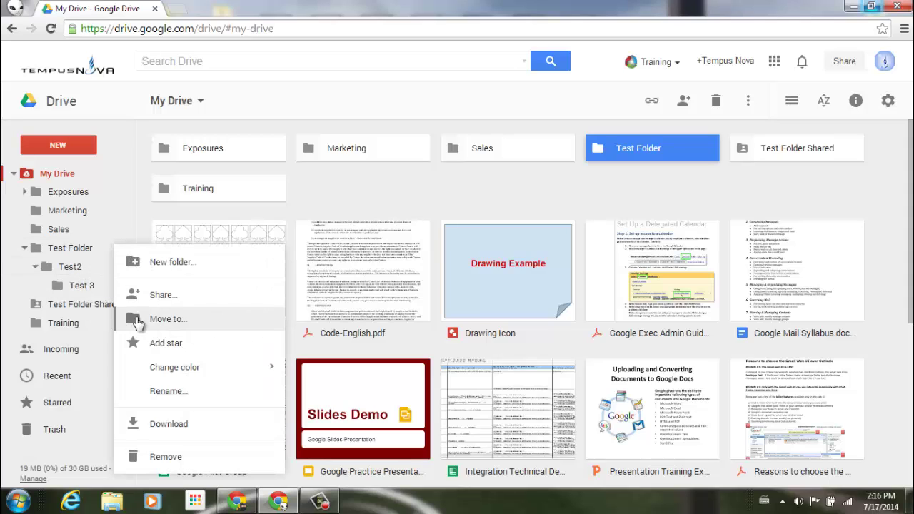
{"action": "mouse_move", "coordinate": [232, 375]}
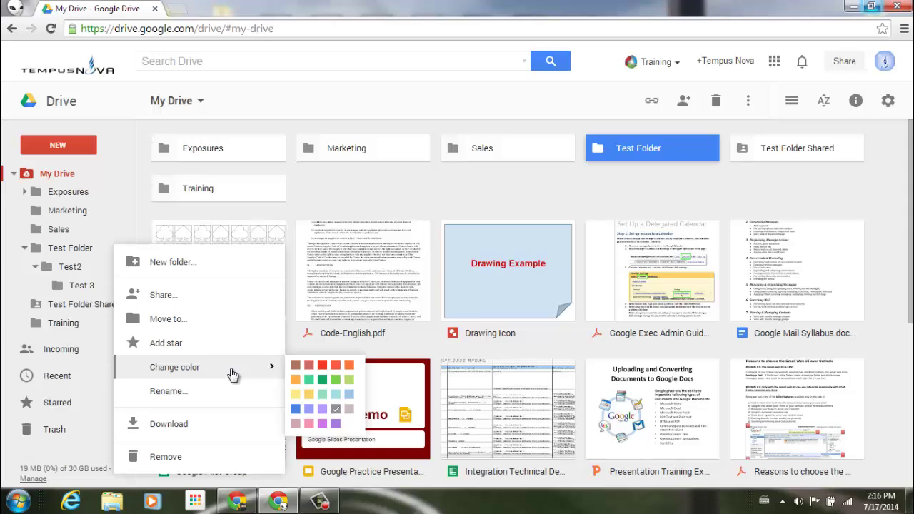
{"action": "left_click", "coordinate": [320, 382]}
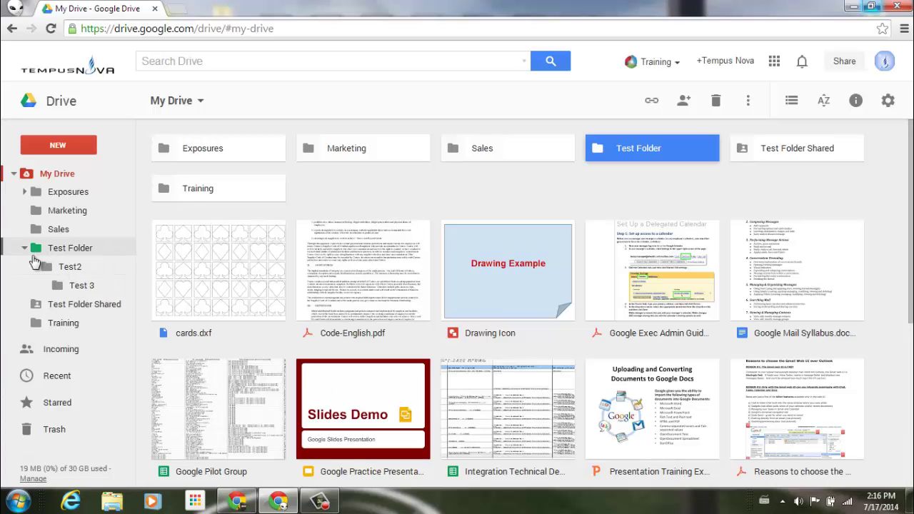
{"action": "left_click", "coordinate": [460, 191]}
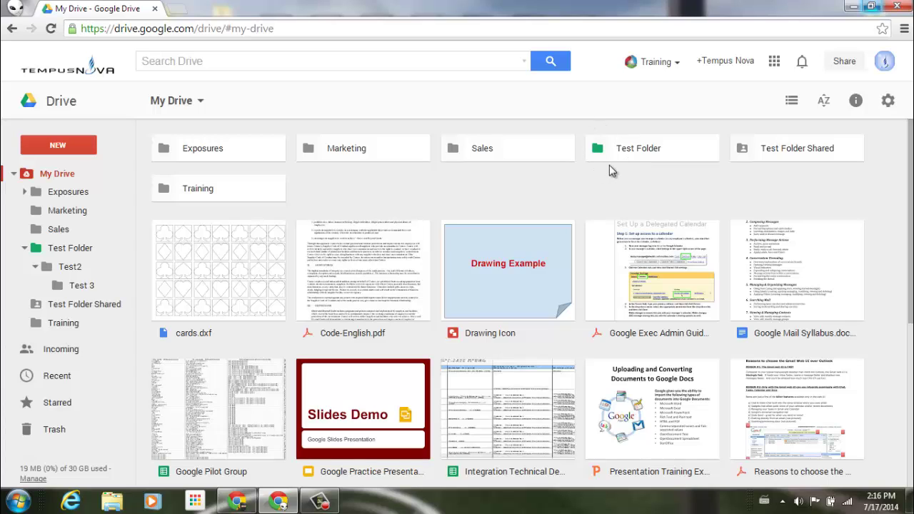
Switch My Drive to list view and change the color of the Test2 subfolder to orange.
{"action": "left_click", "coordinate": [796, 107]}
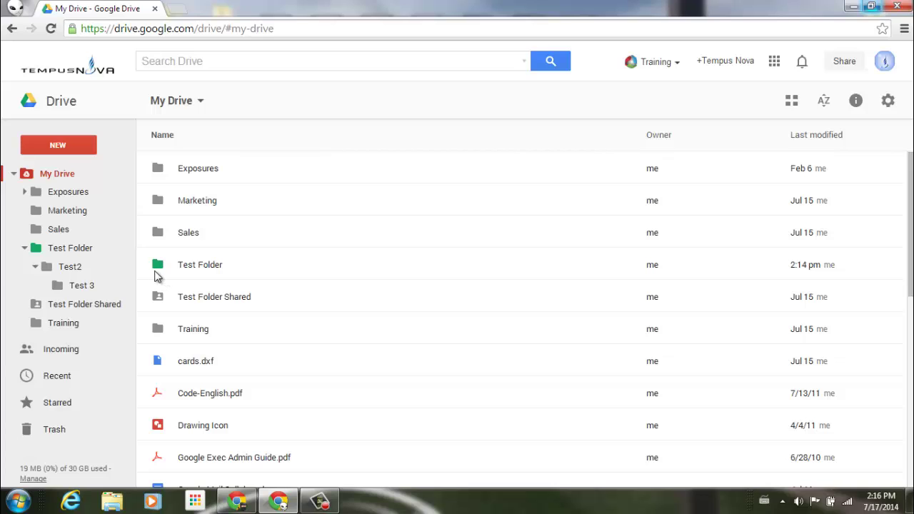
{"action": "right_click", "coordinate": [94, 268]}
{"action": "mouse_move", "coordinate": [133, 378]}
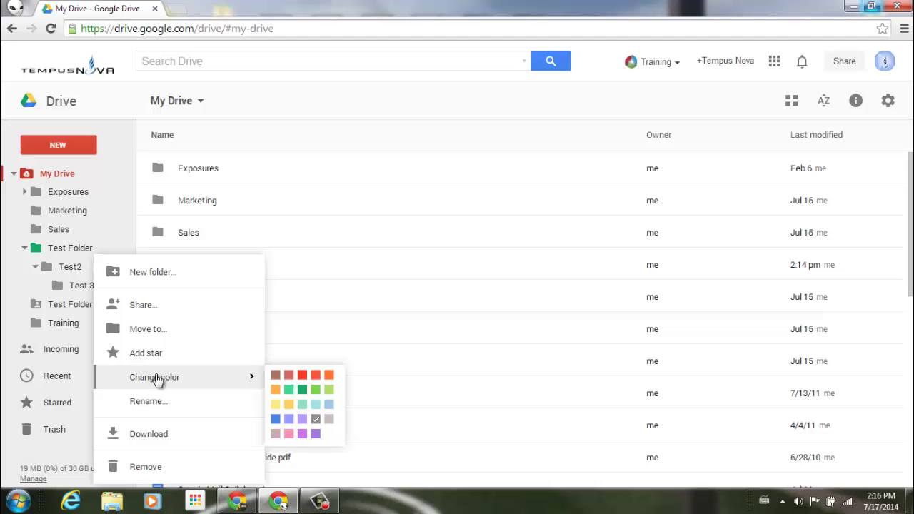
{"action": "left_click", "coordinate": [331, 379]}
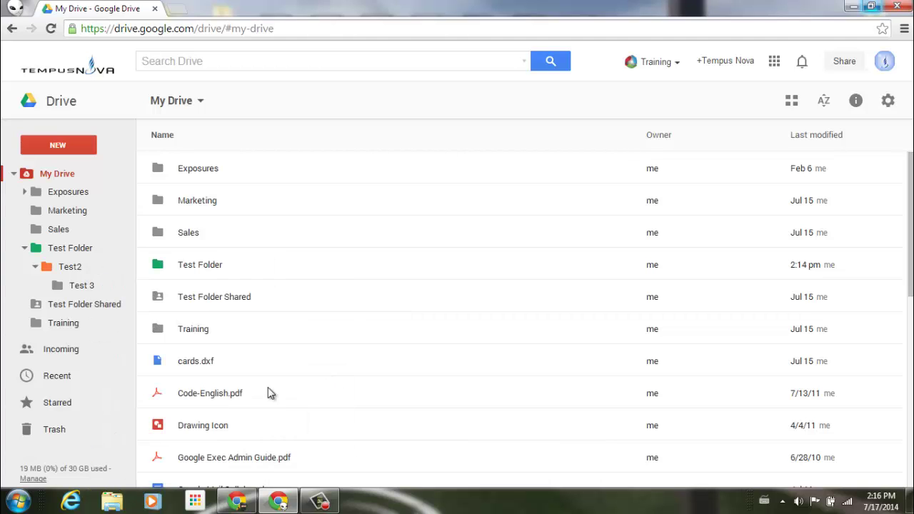
Add a star to Test Folder, and review its sharing settings before closing them.
{"action": "right_click", "coordinate": [101, 252]}
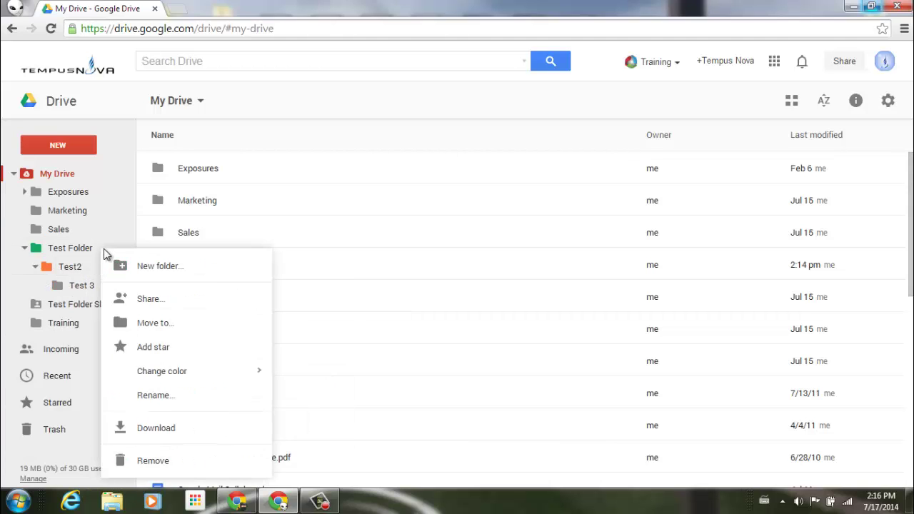
{"action": "left_click", "coordinate": [201, 349]}
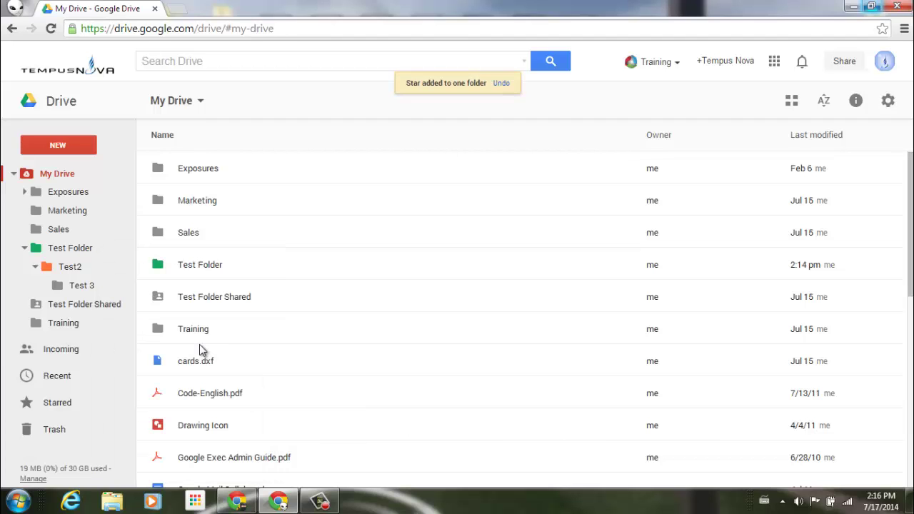
{"action": "right_click", "coordinate": [106, 257]}
{"action": "left_click", "coordinate": [150, 302]}
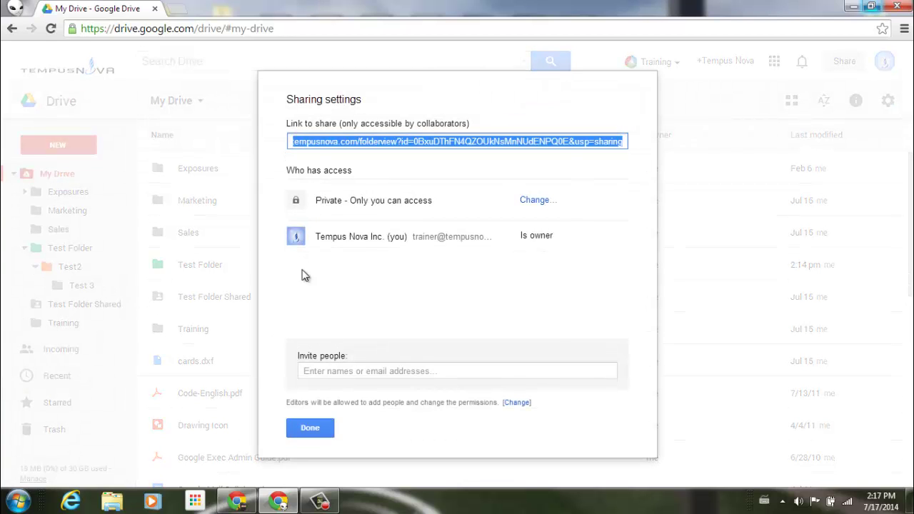
{"action": "left_click", "coordinate": [310, 428]}
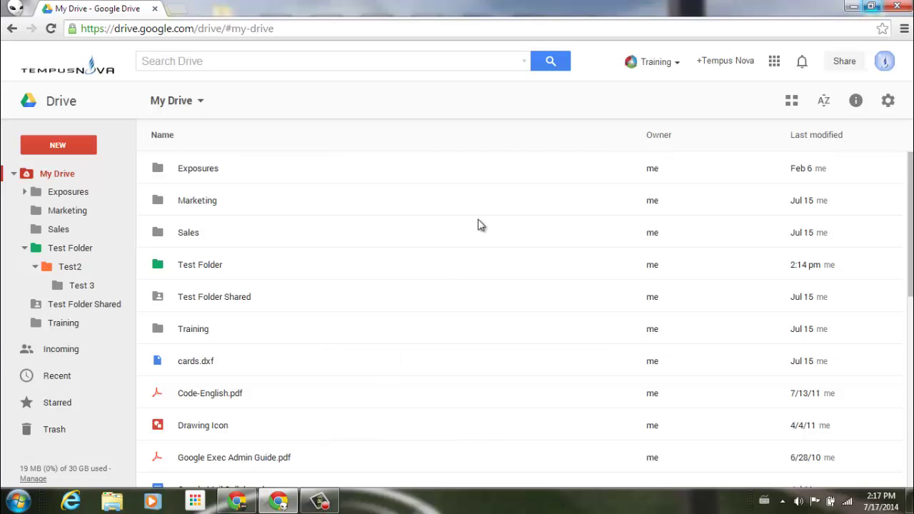